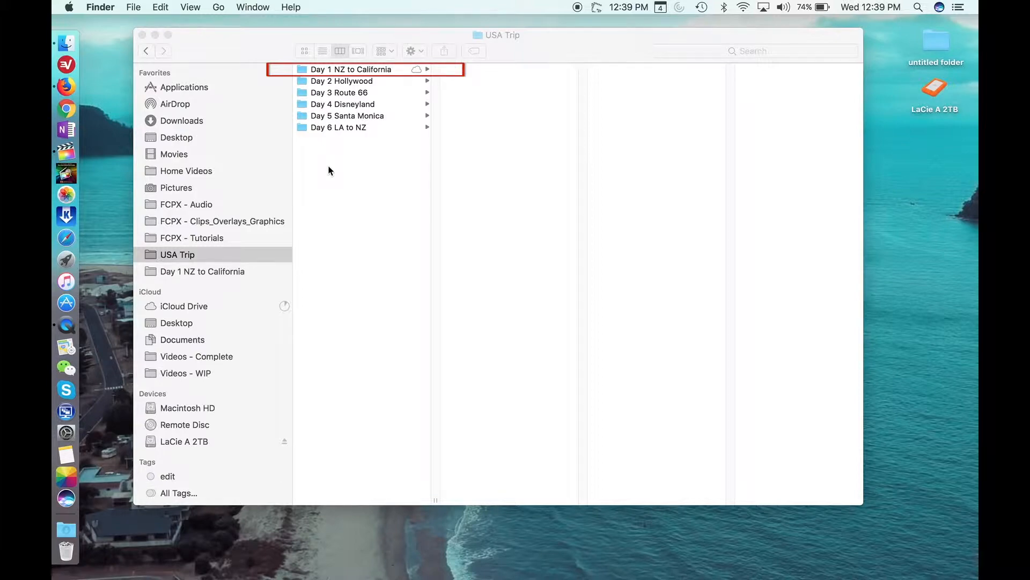
Sort the clips in the Day 1 NZ to California folder by Date Created.
left_click(200, 270)
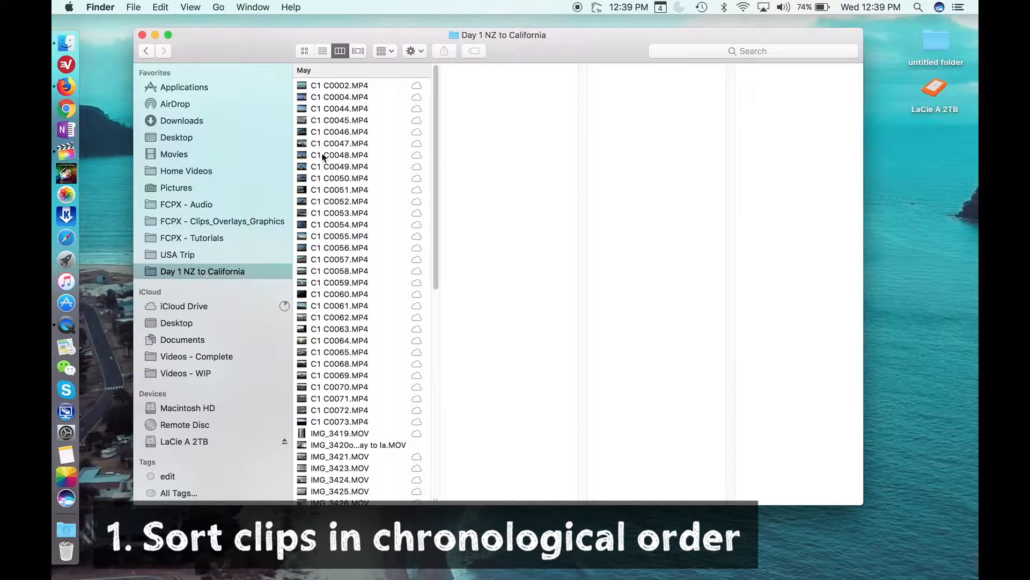
right_click(395, 119)
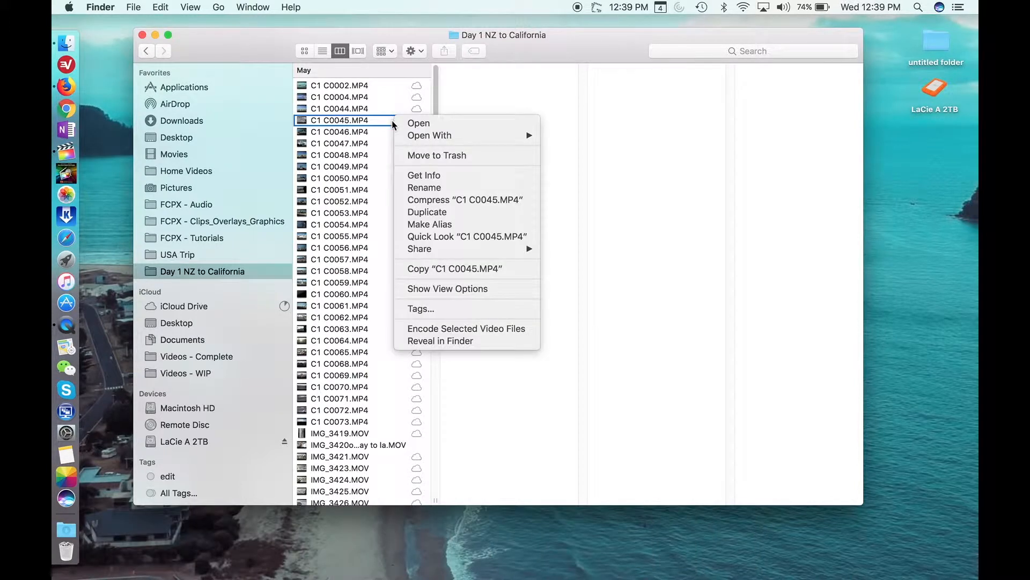
left_click(430, 289)
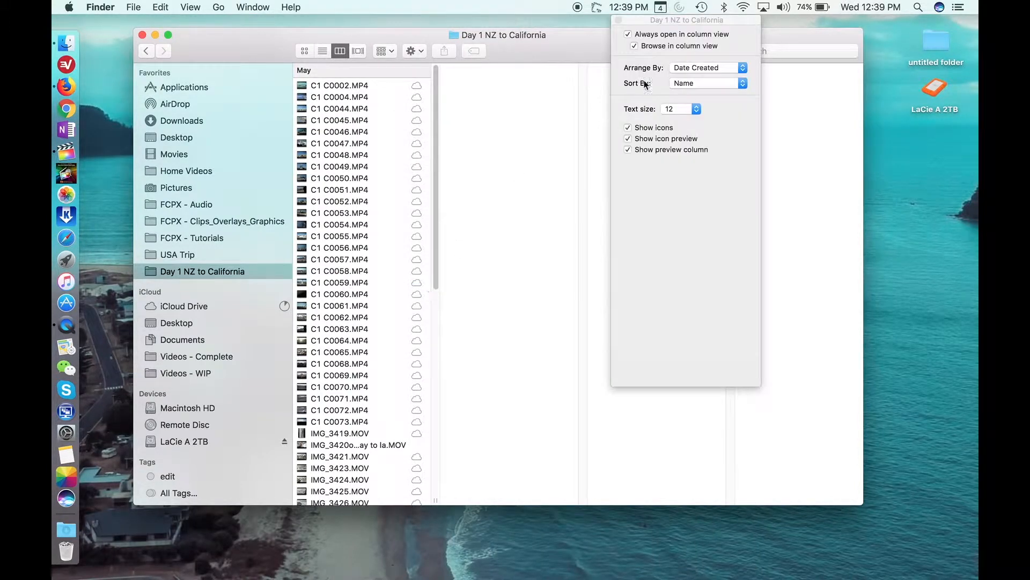
left_click(694, 84)
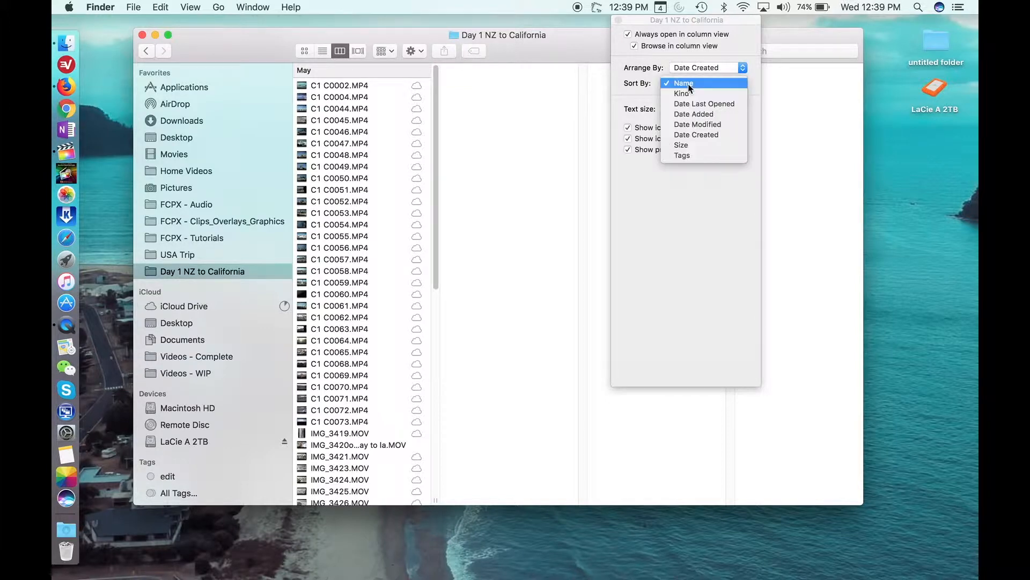
left_click(693, 135)
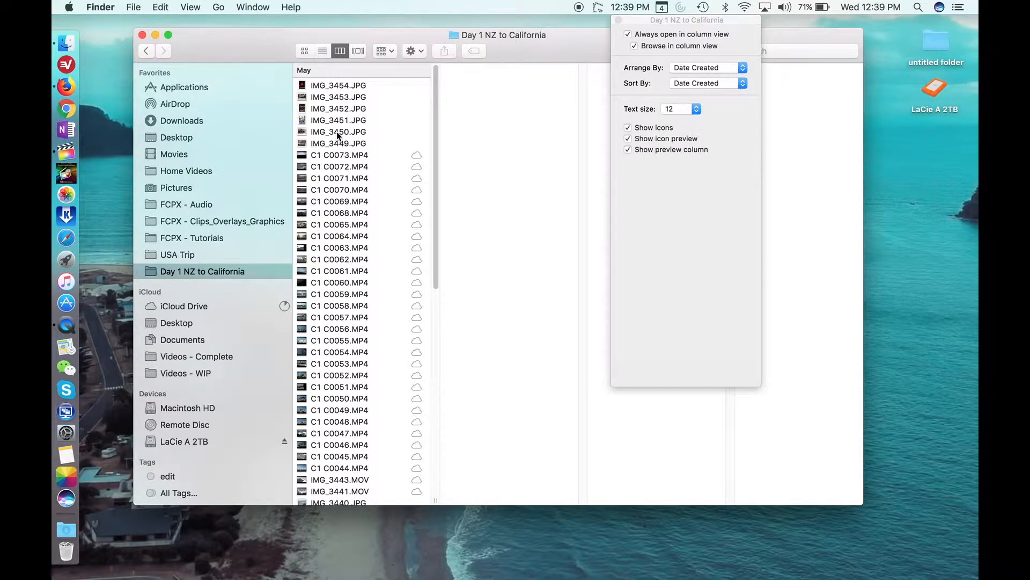
Review the date-sorted files and preview clips C1 C0068, C0065, C0064, C0056 and C0051 to identify the day's topics.
scroll(343, 167, "down", 8)
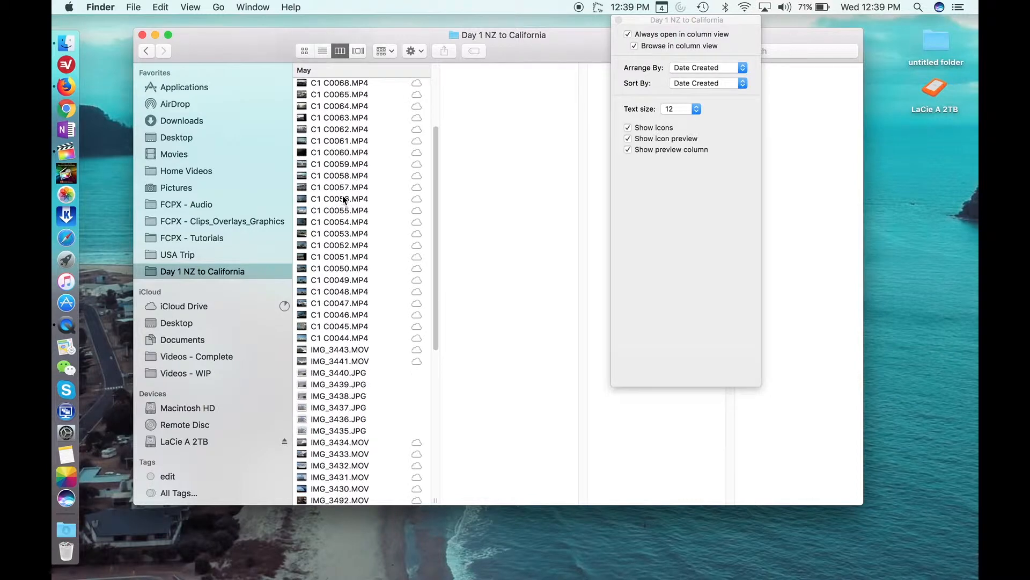
scroll(344, 203, "down", 1)
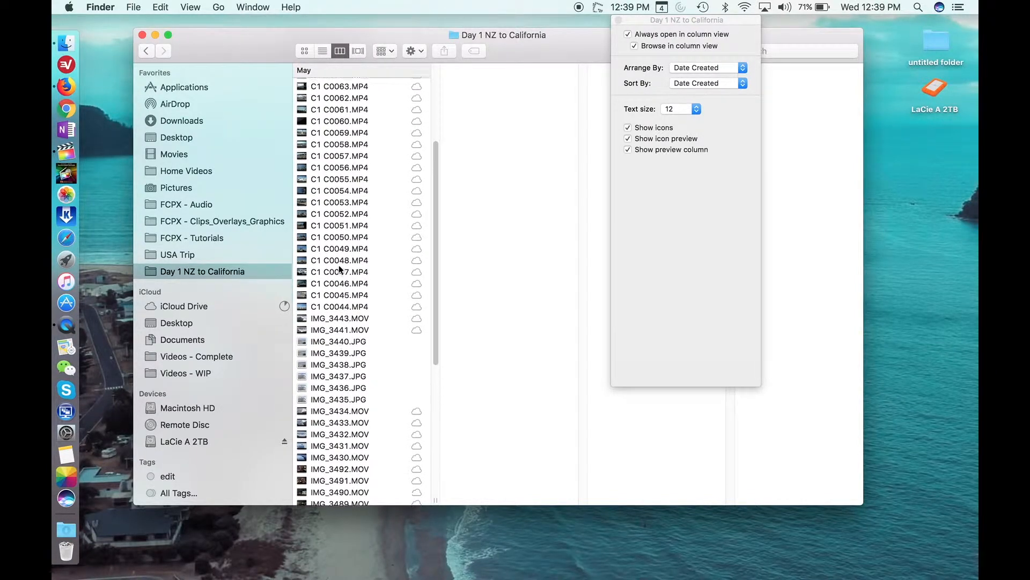
scroll(339, 265, "up", 4)
scroll(339, 263, "up", 3)
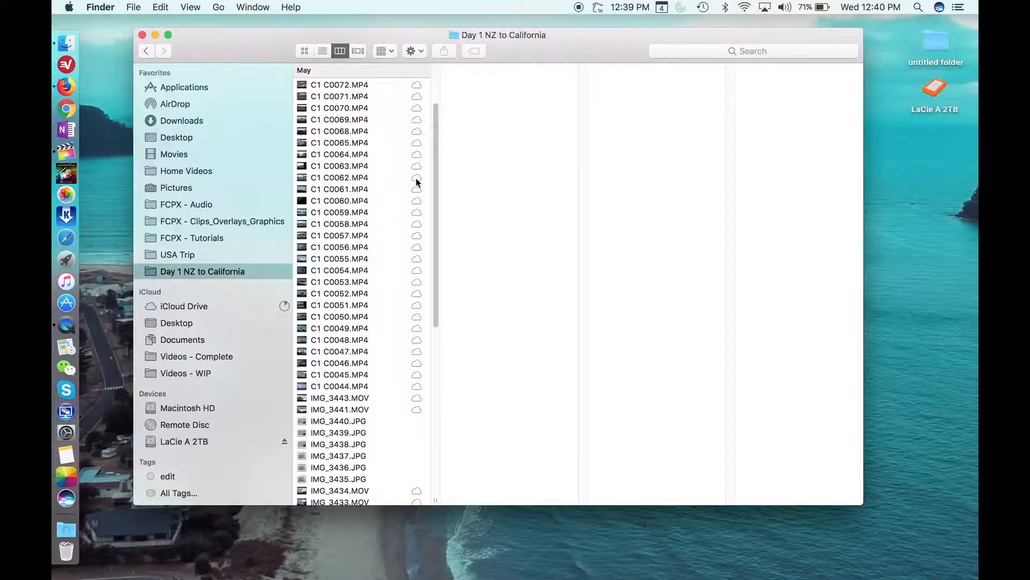
scroll(413, 180, "up", 2)
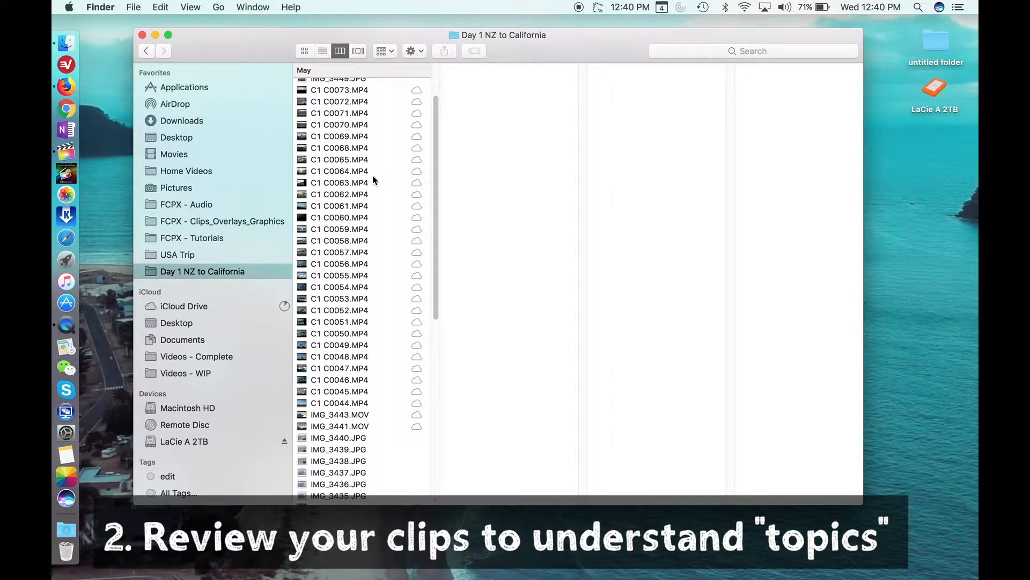
left_click(344, 147)
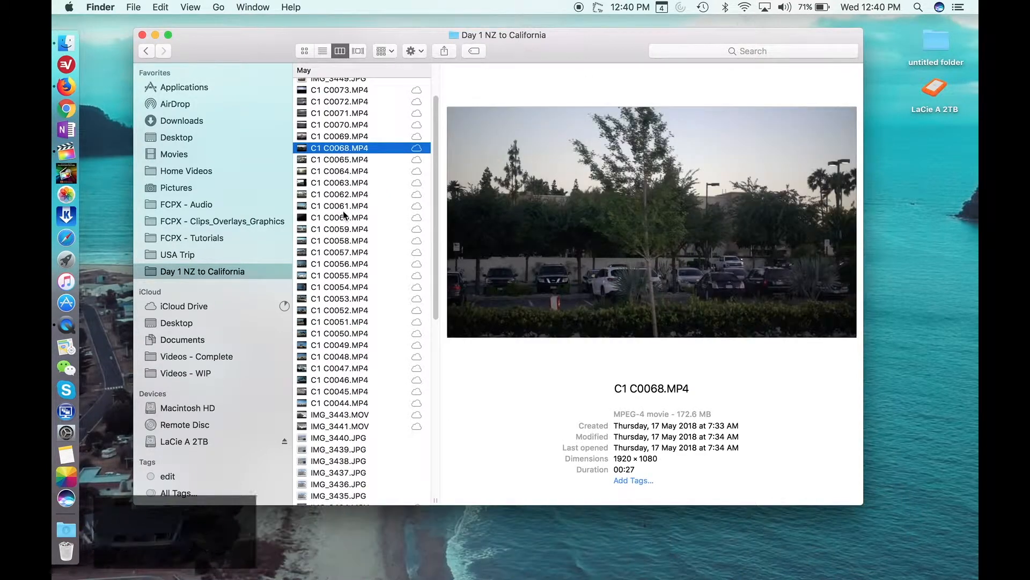
key("Down")
key("Down")
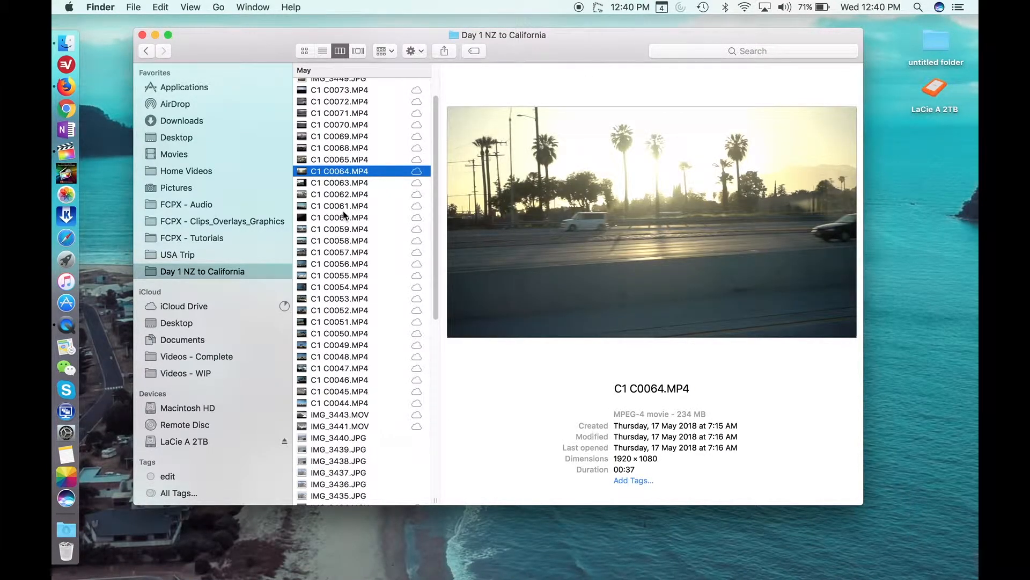
left_click(333, 263)
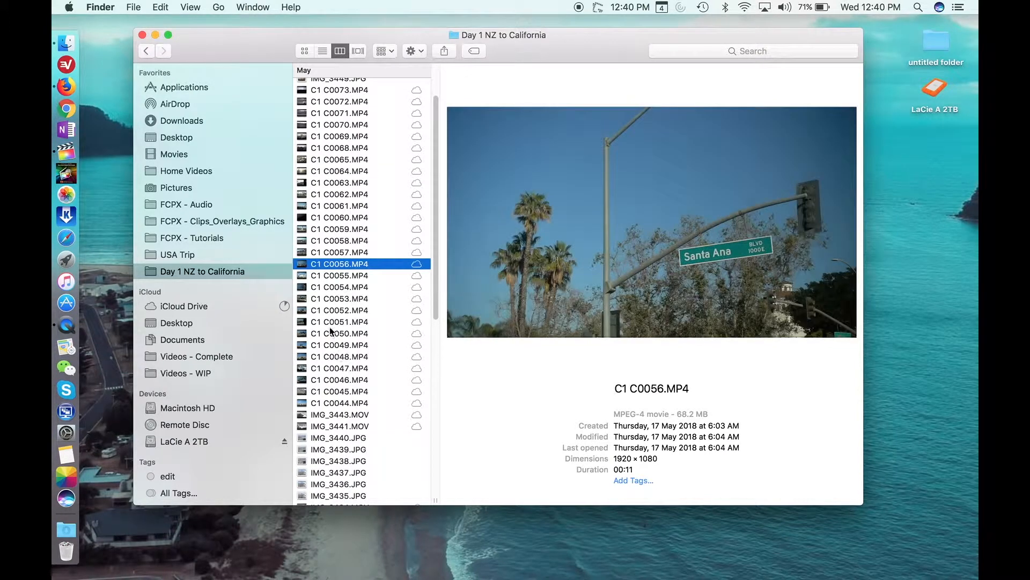
left_click(333, 321)
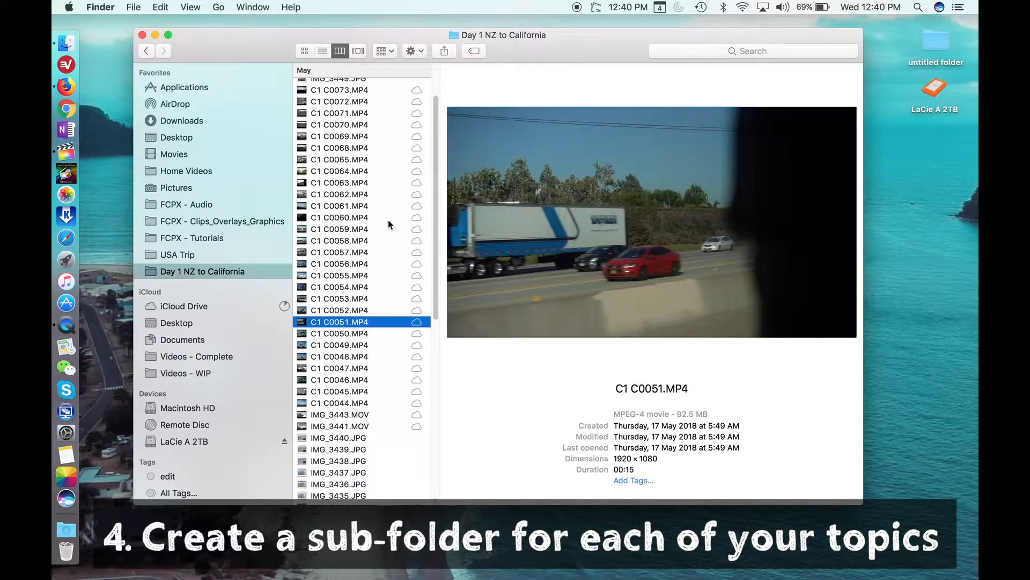
Create a subfolder named "plane flight" in the Day 1 NZ to California folder.
key("super+shift+n")
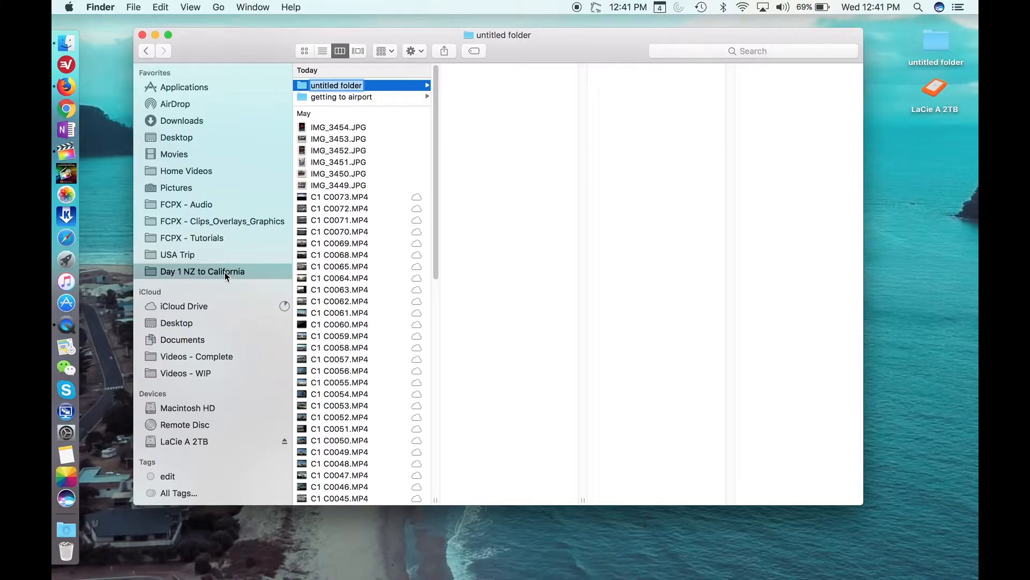
type("plane flight")
key("Return")
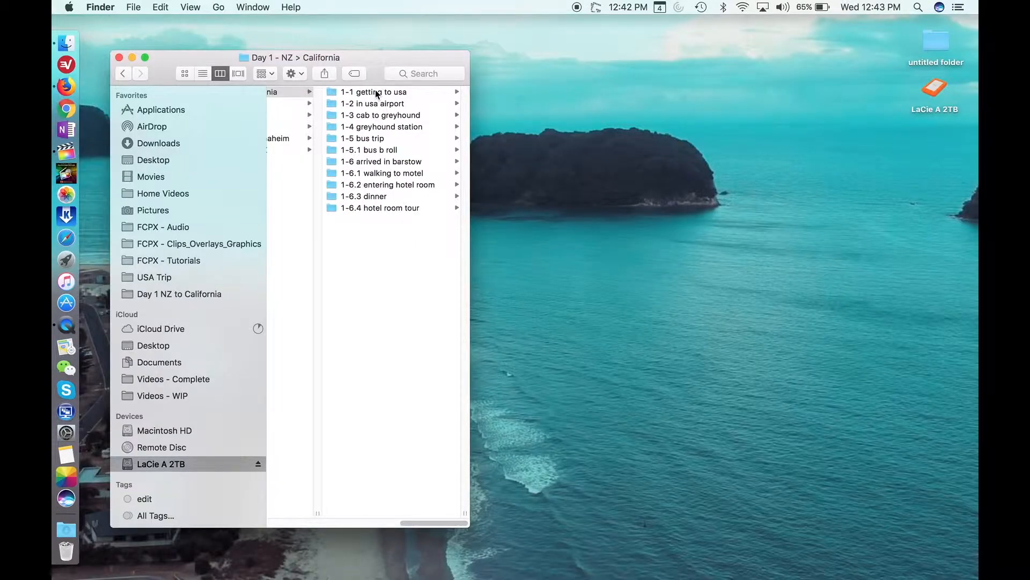
Look through the clips in the numbered Day 1 topic subfolders, from 1-1 getting to usa to 1-5.1 bus b roll.
left_click(377, 94)
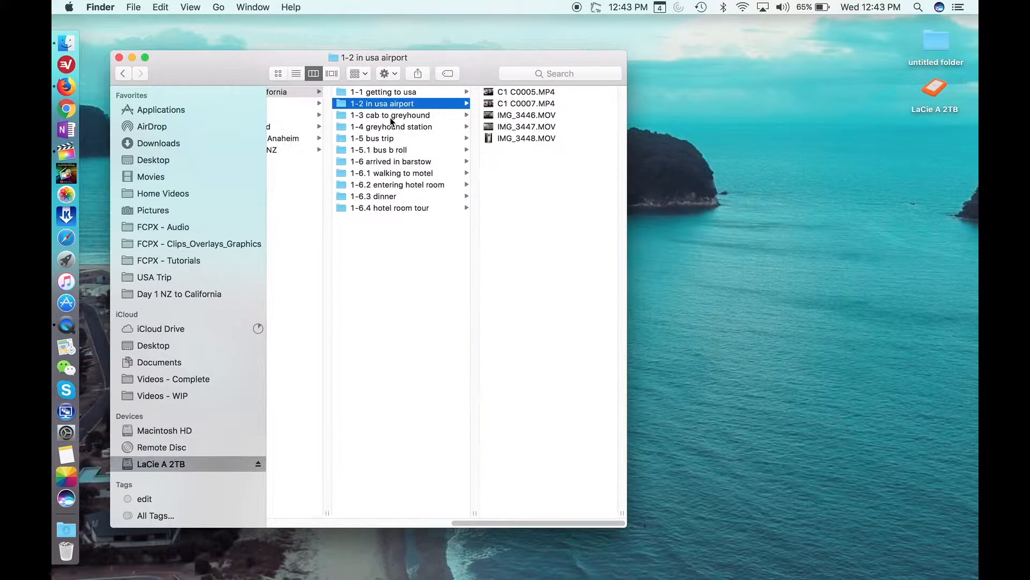
left_click(391, 115)
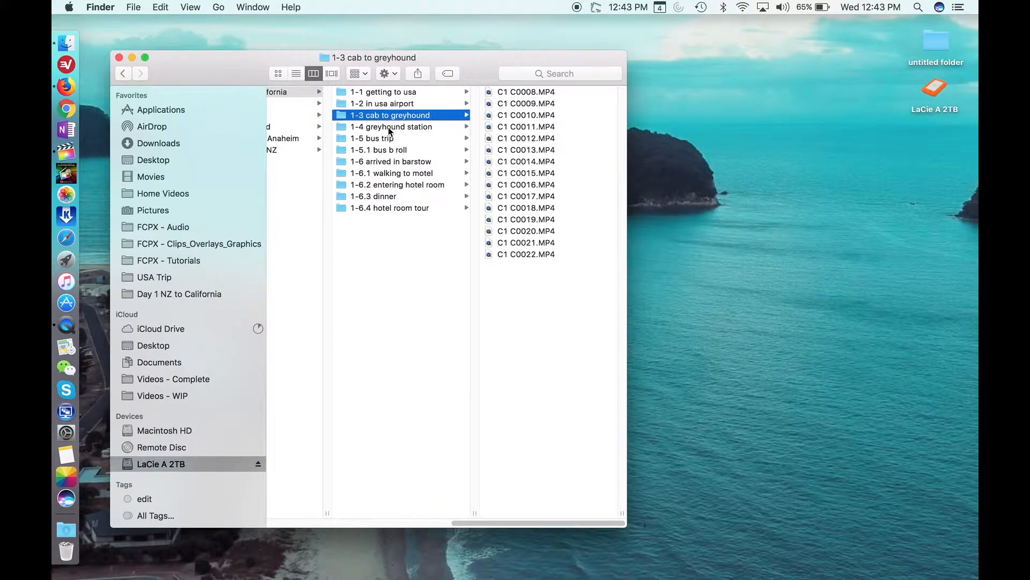
left_click(386, 127)
left_click(384, 138)
left_click(382, 149)
left_click(382, 115)
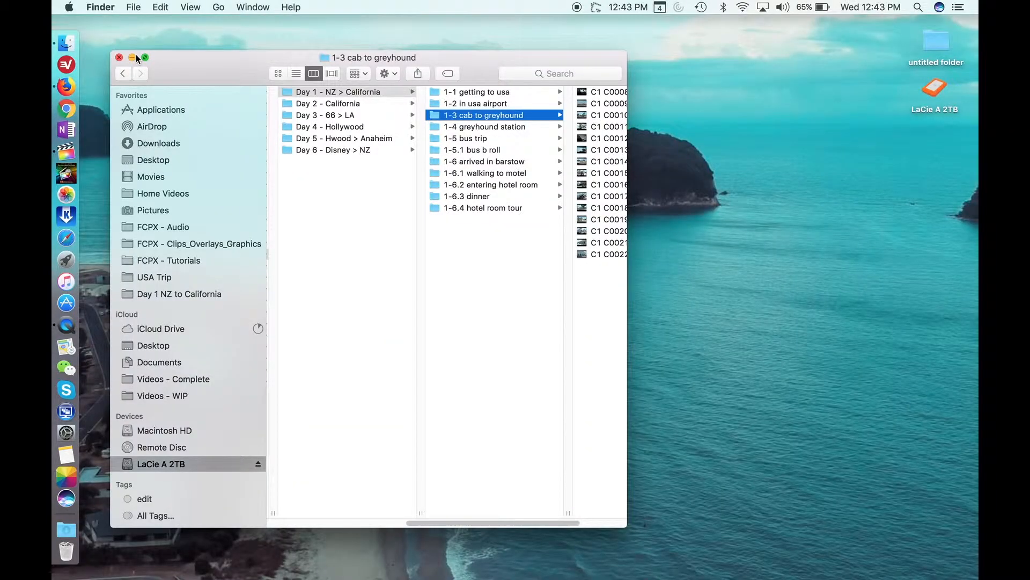
Minimize the folder window, switch to Final Cut Pro and rename the 4-07-18 event in the USA Day 1 library as USA Day 1.
left_click(132, 58)
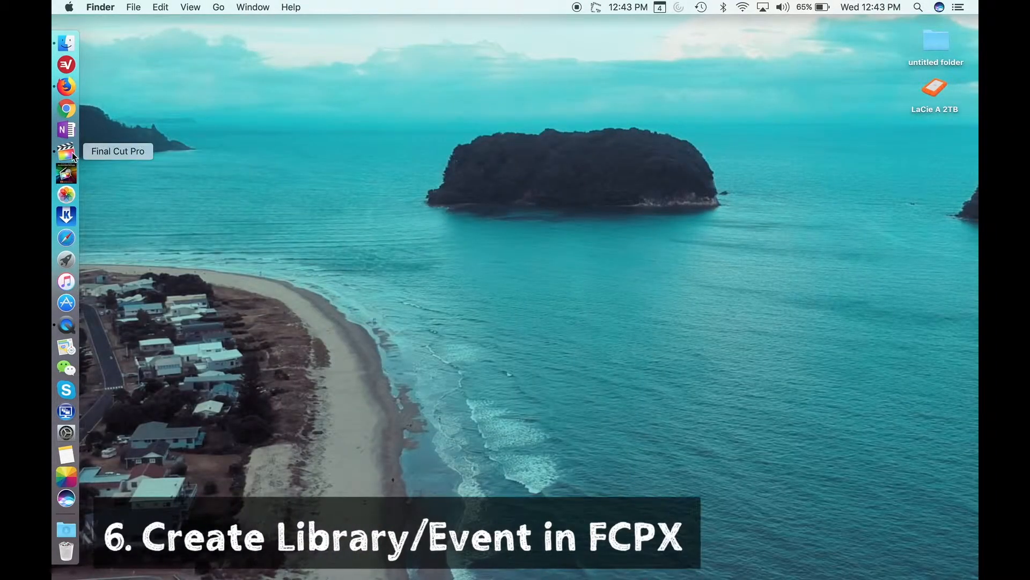
left_click(73, 154)
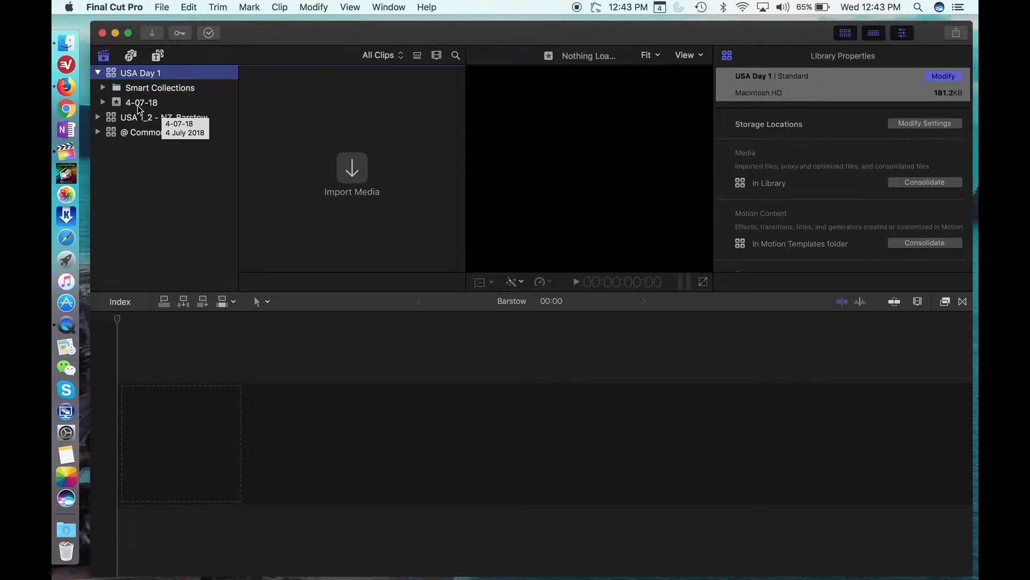
left_click(139, 103)
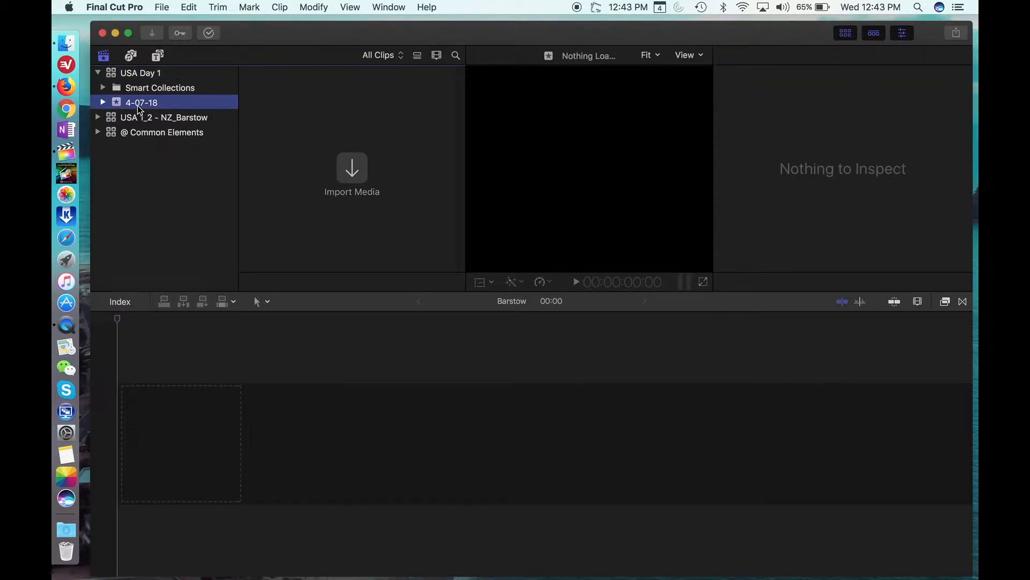
left_click(138, 105)
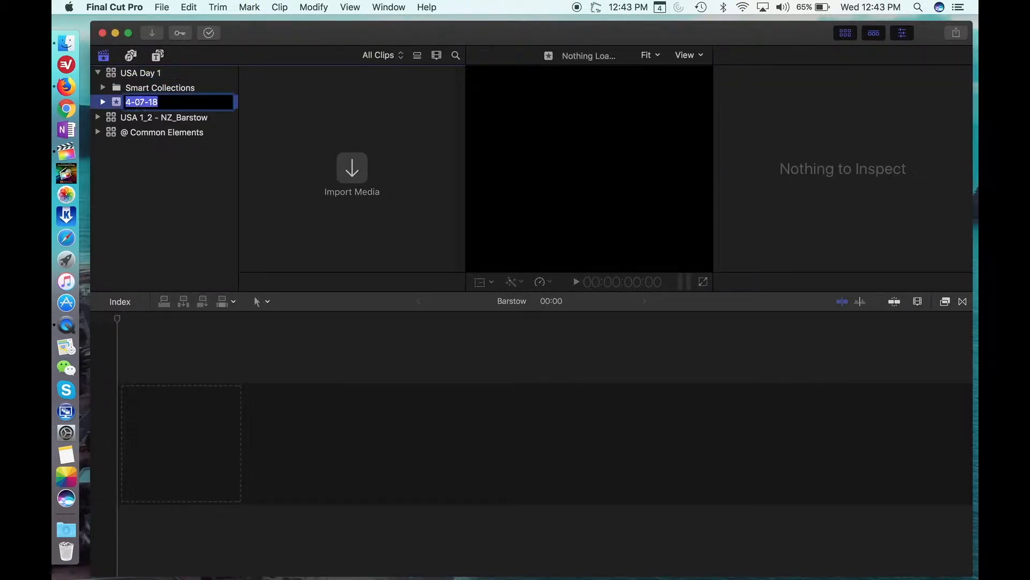
type("USA Day 1")
key("Return")
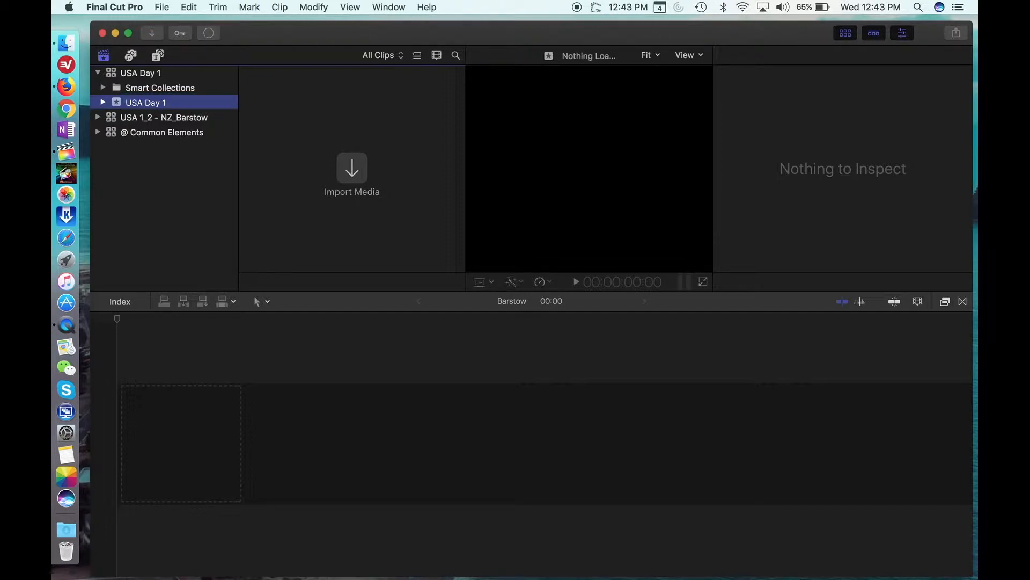
Import the Day 1 - NZ > California folder from Finder into the USA Day 1 event and expand the event.
left_click(71, 45)
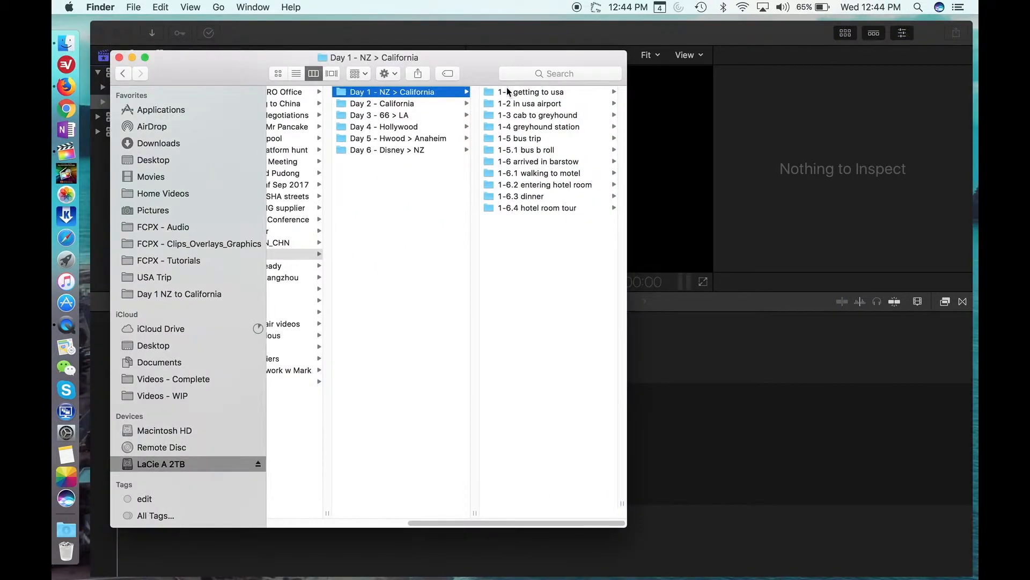
left_click_drag(234, 57, 436, 41)
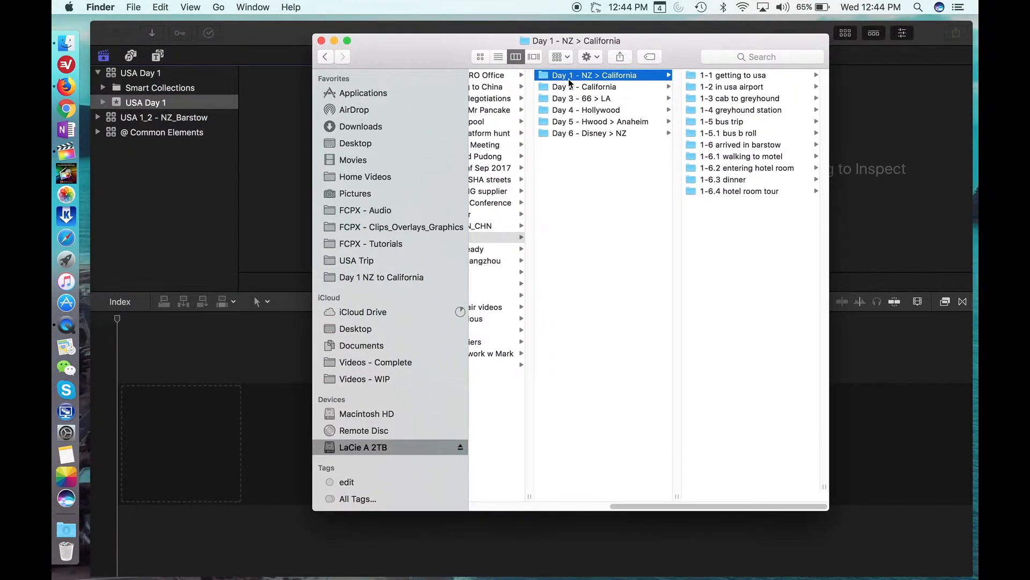
left_click_drag(570, 79, 152, 103)
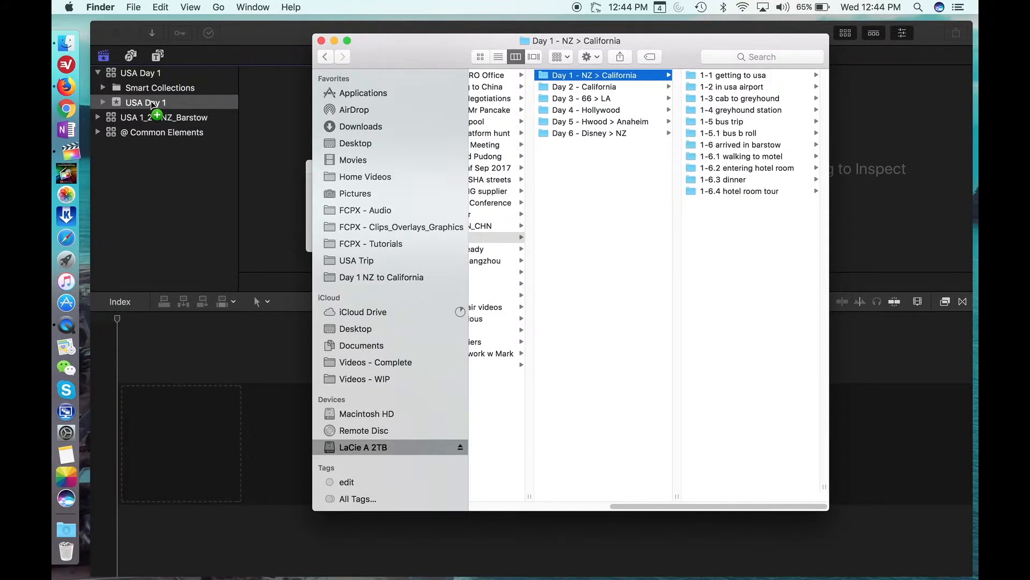
left_click_drag(150, 101, 105, 105)
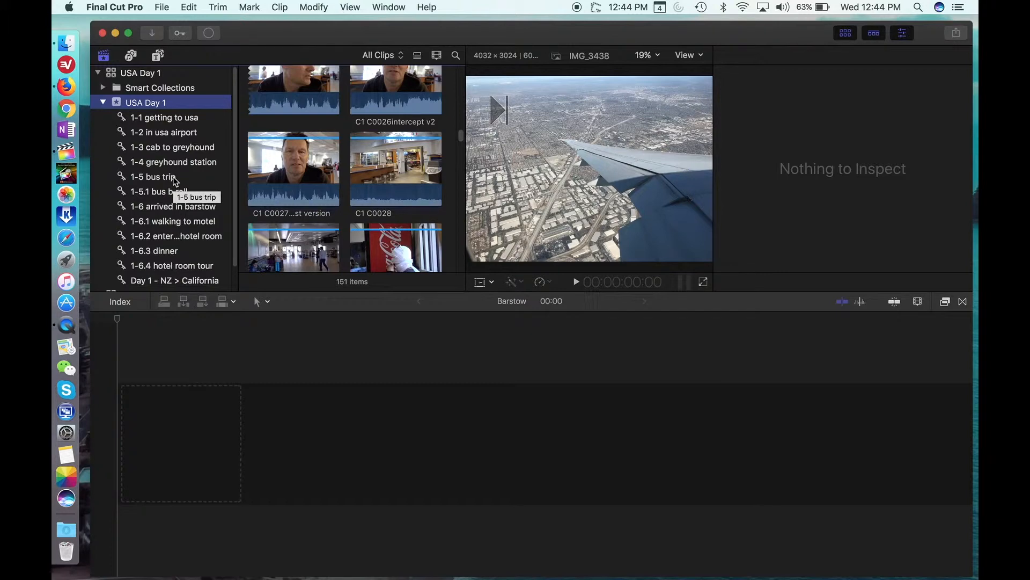
Examine the clips in the keyword collections 1-4 greyhound station, 1-5 bus trip, 1-5.1 bus b roll, 1-6.1 walking to motel and 1-6.2.
left_click(173, 164)
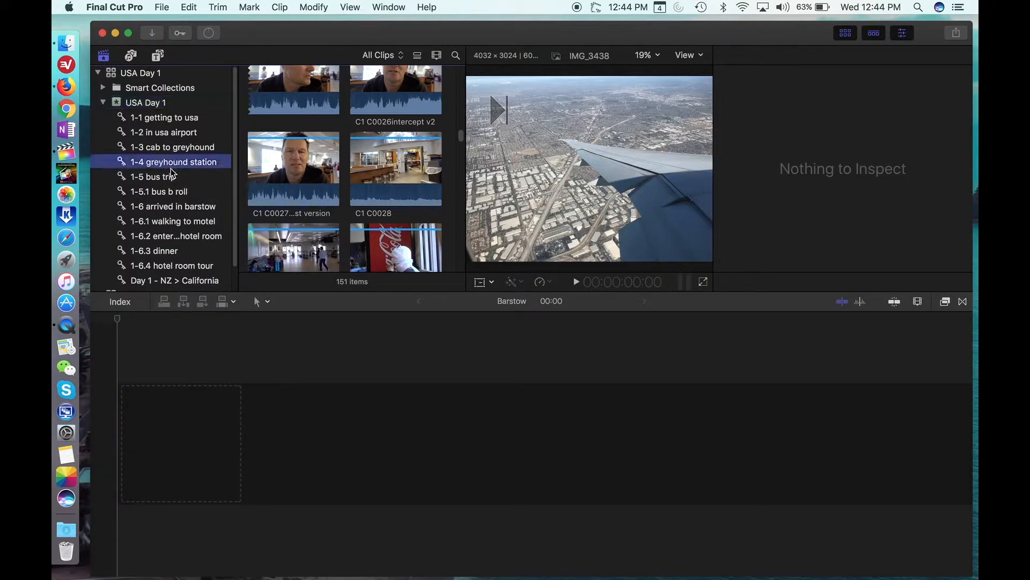
left_click(168, 177)
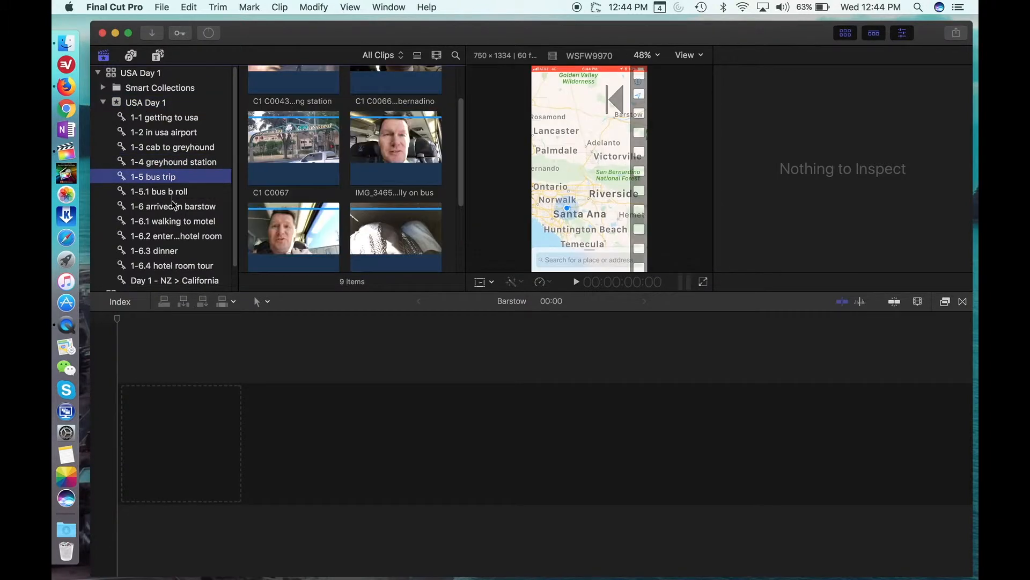
left_click(166, 192)
left_click(173, 221)
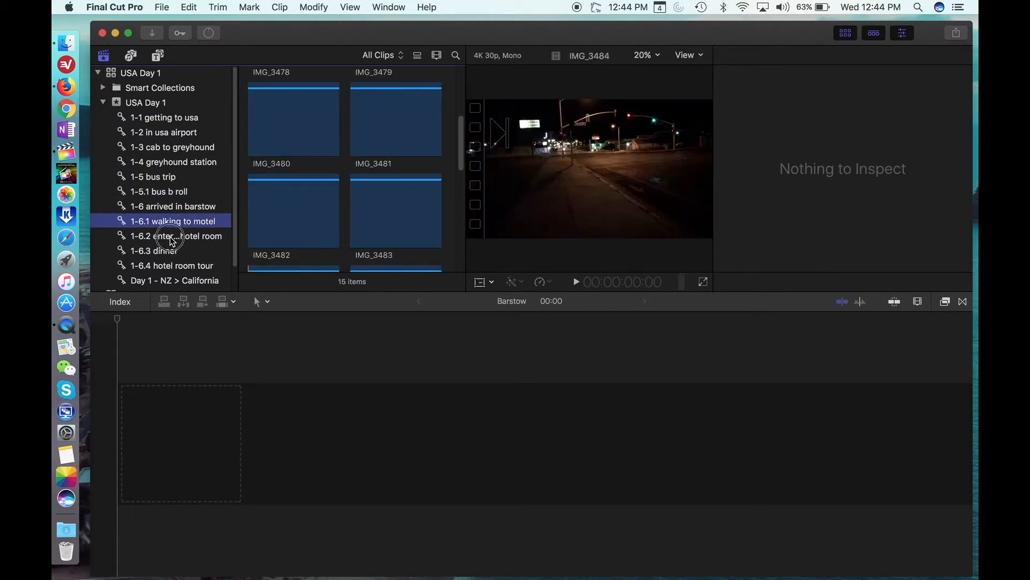
left_click(170, 236)
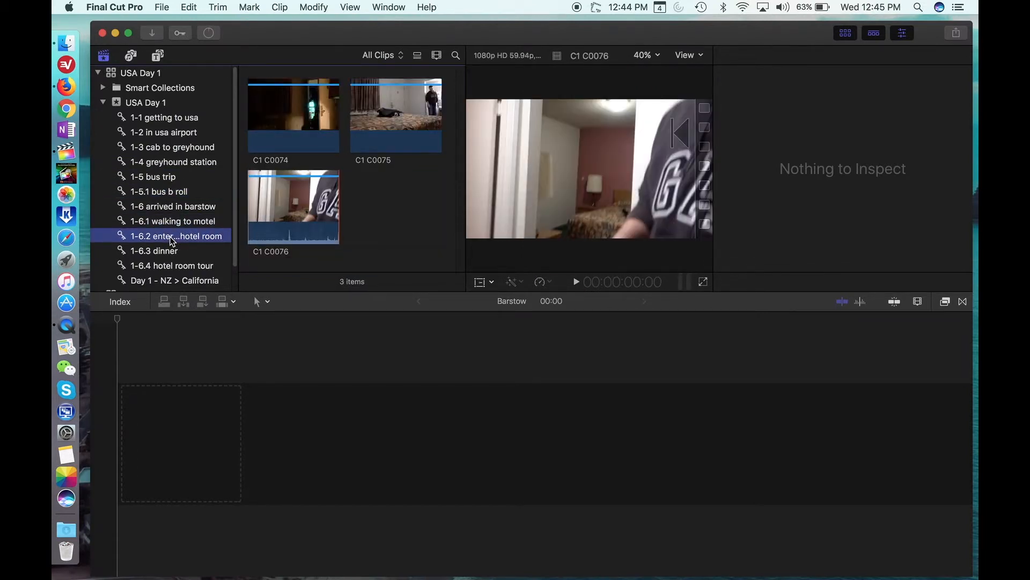